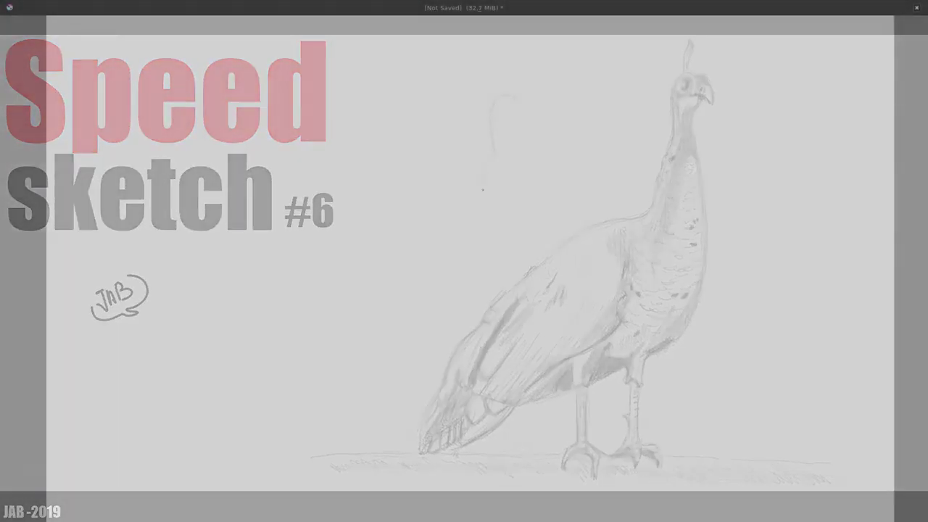
# - Draw the first faint pencil curve tracing the peahen's neck and back
pyautogui.moveTo(483, 190); pyautogui.dragTo(476, 211)
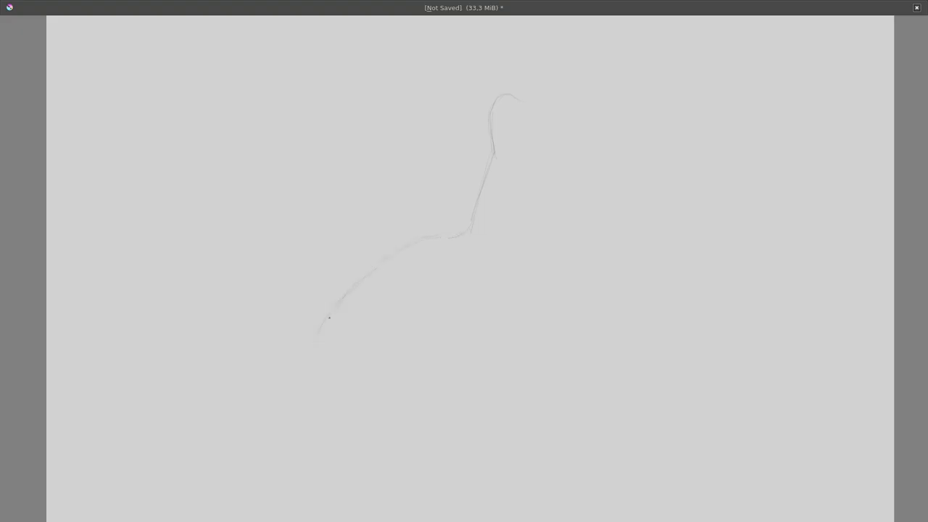
# - Extend the back curve toward the tail, shape the beak and draw the front leg
pyautogui.moveTo(318, 335); pyautogui.dragTo(294, 378)
pyautogui.moveTo(518, 127); pyautogui.dragTo(507, 147)
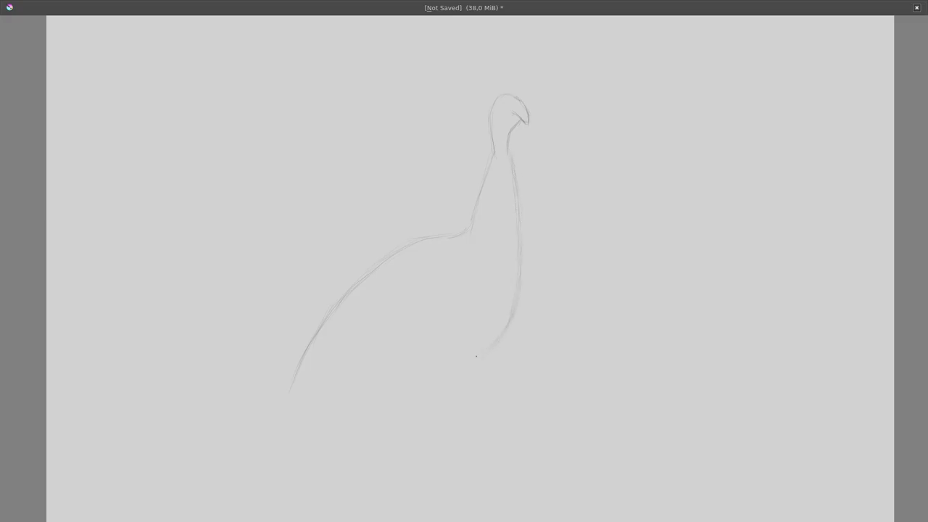
pyautogui.moveTo(457, 395); pyautogui.dragTo(457, 439)
# - Add thighs, leg spurs and clawed toes on both feet, then darken the left leg and belly curve
pyautogui.moveTo(458, 365); pyautogui.dragTo(498, 343)
pyautogui.moveTo(447, 419); pyautogui.dragTo(444, 440)
pyautogui.moveTo(451, 448); pyautogui.dragTo(430, 459)
pyautogui.moveTo(458, 449); pyautogui.dragTo(480, 470)
pyautogui.moveTo(438, 370); pyautogui.dragTo(462, 356)
pyautogui.moveTo(412, 379)
pyautogui.mouseDown()
pyautogui.moveTo(395, 393)
pyautogui.moveTo(408, 453)
pyautogui.moveTo(385, 472)
pyautogui.moveTo(396, 450)
pyautogui.moveTo(421, 480)
pyautogui.mouseUp()
pyautogui.moveTo(409, 445); pyautogui.dragTo(416, 454)
pyautogui.moveTo(408, 396); pyautogui.dragTo(410, 457)
pyautogui.moveTo(508, 328); pyautogui.dragTo(468, 359)
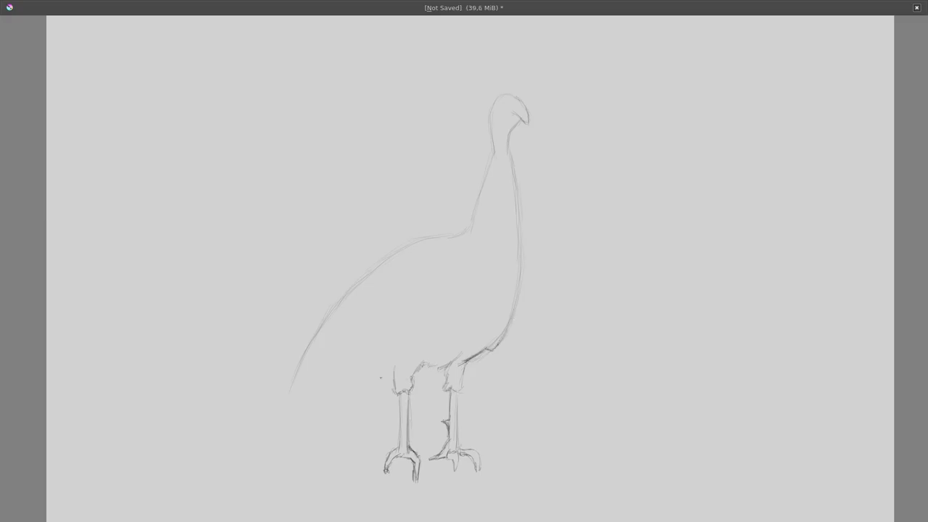
# - Extend the tail line down toward the ground and draw the tail's lower edge
pyautogui.moveTo(316, 327); pyautogui.dragTo(253, 438)
pyautogui.moveTo(263, 403); pyautogui.dragTo(248, 447)
pyautogui.moveTo(309, 335); pyautogui.dragTo(287, 357)
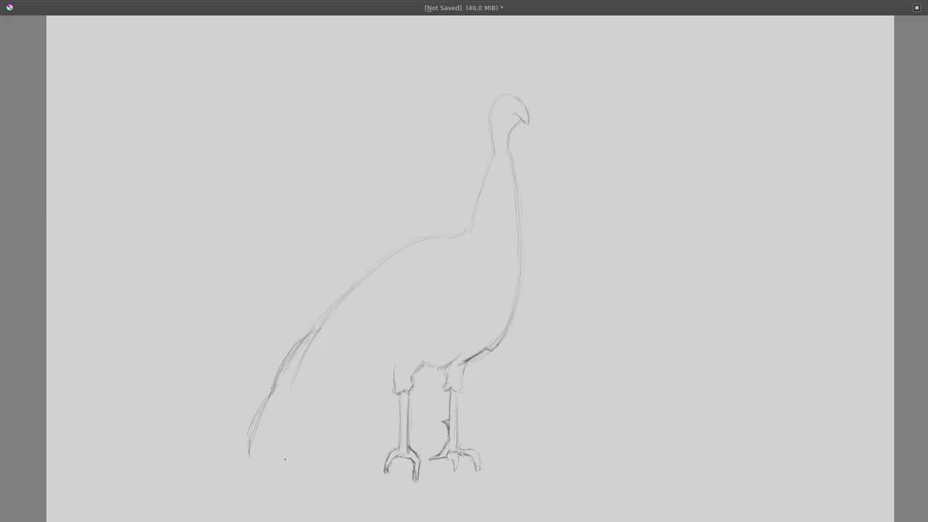
pyautogui.moveTo(283, 457)
pyautogui.mouseDown()
pyautogui.moveTo(336, 396)
pyautogui.moveTo(374, 404)
pyautogui.mouseUp()
# - Mirror-check the proportions with M, then draw the ground line left and right beneath the feet
pyautogui.press('m')
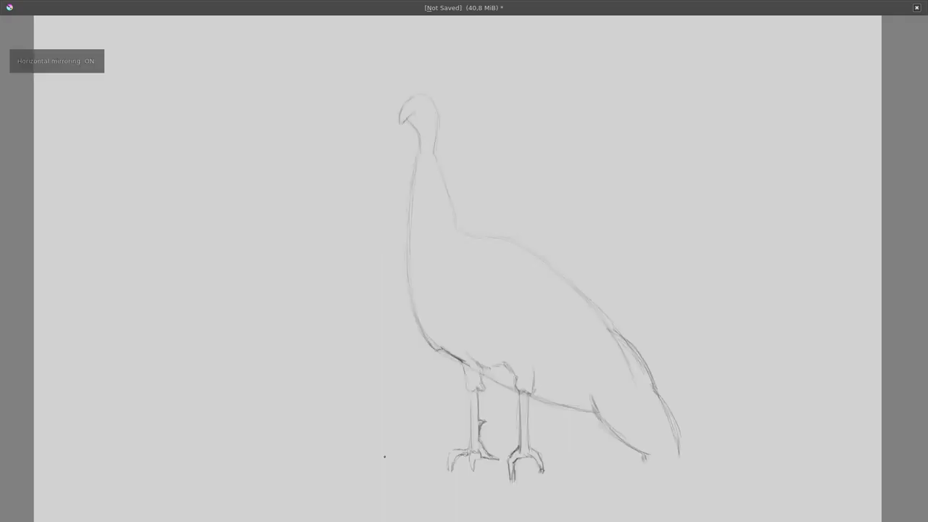
pyautogui.press('m')
pyautogui.moveTo(244, 458); pyautogui.dragTo(145, 460)
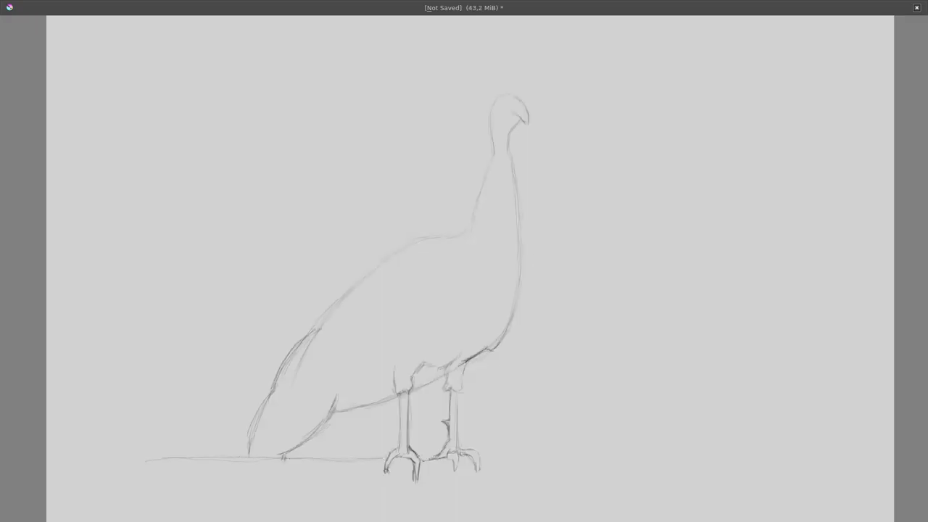
pyautogui.moveTo(480, 460); pyautogui.dragTo(643, 467)
# - Sketch the body's curved underside and the wavy wing edge, and darken the tops of the legs
pyautogui.moveTo(302, 366)
pyautogui.mouseDown()
pyautogui.moveTo(319, 407)
pyautogui.moveTo(345, 404)
pyautogui.mouseUp()
pyautogui.moveTo(371, 372); pyautogui.dragTo(429, 344)
pyautogui.moveTo(456, 270)
pyautogui.mouseDown()
pyautogui.moveTo(444, 324)
pyautogui.moveTo(425, 350)
pyautogui.mouseUp()
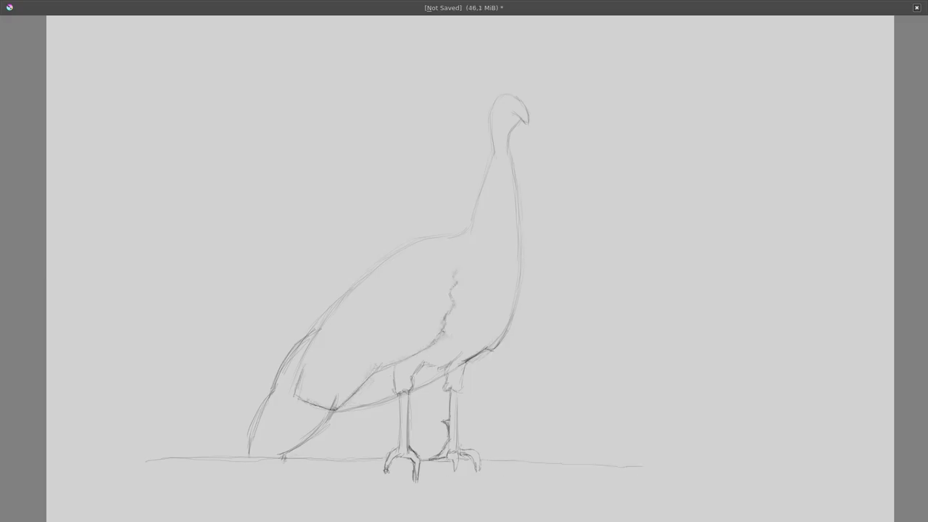
pyautogui.moveTo(489, 354); pyautogui.dragTo(458, 395)
pyautogui.moveTo(419, 367)
pyautogui.mouseDown()
pyautogui.moveTo(410, 388)
pyautogui.moveTo(383, 398)
pyautogui.mouseUp()
pyautogui.moveTo(395, 367); pyautogui.dragTo(396, 392)
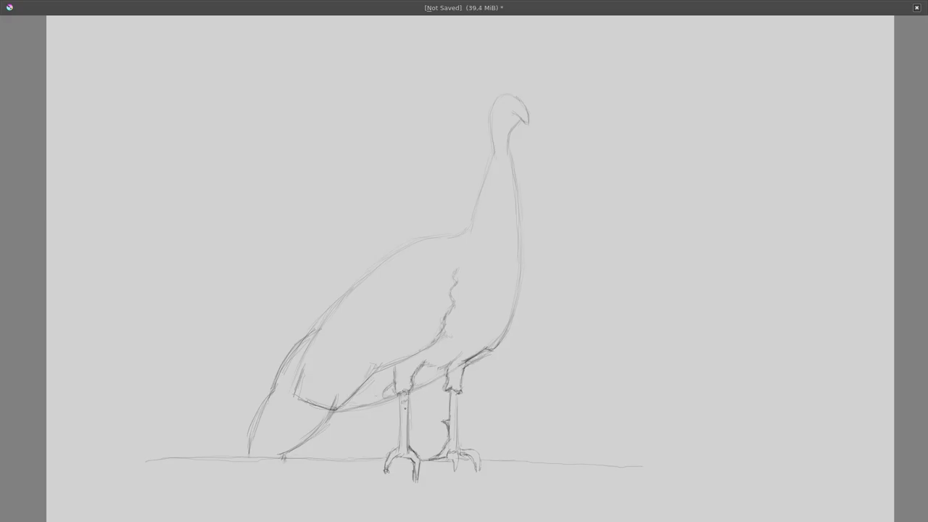
# - Hatch scales onto both legs and sketch the tail feather lines
pyautogui.moveTo(405, 432); pyautogui.dragTo(413, 457)
pyautogui.moveTo(457, 396); pyautogui.dragTo(454, 406)
pyautogui.moveTo(454, 441); pyautogui.dragTo(452, 451)
pyautogui.moveTo(332, 421); pyautogui.dragTo(284, 449)
pyautogui.moveTo(297, 407); pyautogui.dragTo(266, 447)
pyautogui.moveTo(351, 303)
pyautogui.mouseDown()
pyautogui.moveTo(289, 397)
pyautogui.moveTo(256, 428)
pyautogui.mouseUp()
pyautogui.moveTo(294, 402)
pyautogui.mouseDown()
pyautogui.moveTo(251, 450)
pyautogui.moveTo(260, 440)
pyautogui.mouseUp()
# - Detail the tail tip with zigzag feather edges and a long dark tail-edge line
pyautogui.moveTo(299, 396)
pyautogui.mouseDown()
pyautogui.moveTo(278, 421)
pyautogui.moveTo(287, 448)
pyautogui.mouseUp()
pyautogui.moveTo(319, 412)
pyautogui.mouseDown()
pyautogui.moveTo(294, 432)
pyautogui.moveTo(311, 420)
pyautogui.mouseUp()
pyautogui.moveTo(324, 406)
pyautogui.mouseDown()
pyautogui.moveTo(294, 431)
pyautogui.moveTo(311, 422)
pyautogui.mouseUp()
pyautogui.moveTo(313, 417); pyautogui.dragTo(303, 428)
pyautogui.moveTo(348, 308)
pyautogui.mouseDown()
pyautogui.moveTo(297, 396)
pyautogui.moveTo(353, 298)
pyautogui.mouseUp()
pyautogui.moveTo(353, 310)
pyautogui.mouseDown()
pyautogui.moveTo(365, 317)
pyautogui.moveTo(328, 353)
pyautogui.mouseUp()
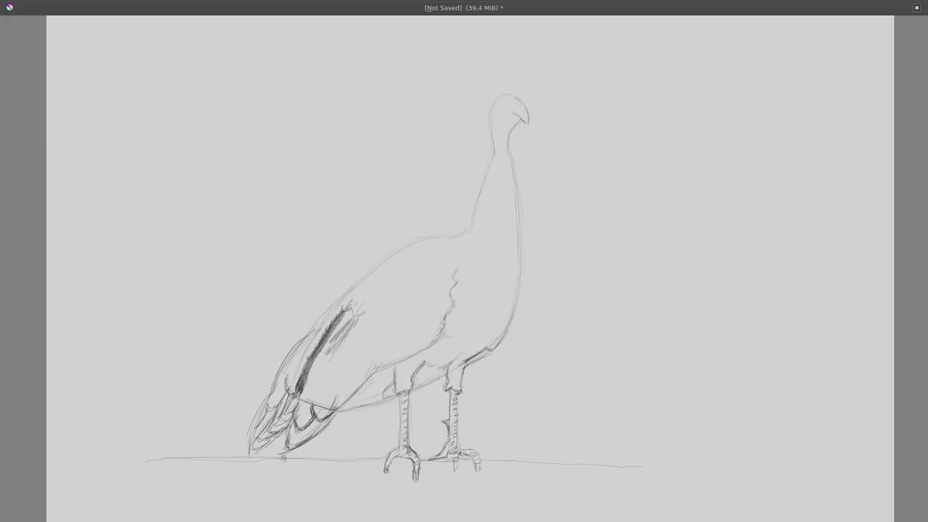
# - Shade the body dark between the legs and along the lower belly edge
pyautogui.moveTo(444, 367)
pyautogui.mouseDown()
pyautogui.moveTo(412, 388)
pyautogui.moveTo(428, 381)
pyautogui.mouseUp()
pyautogui.moveTo(489, 353); pyautogui.dragTo(467, 364)
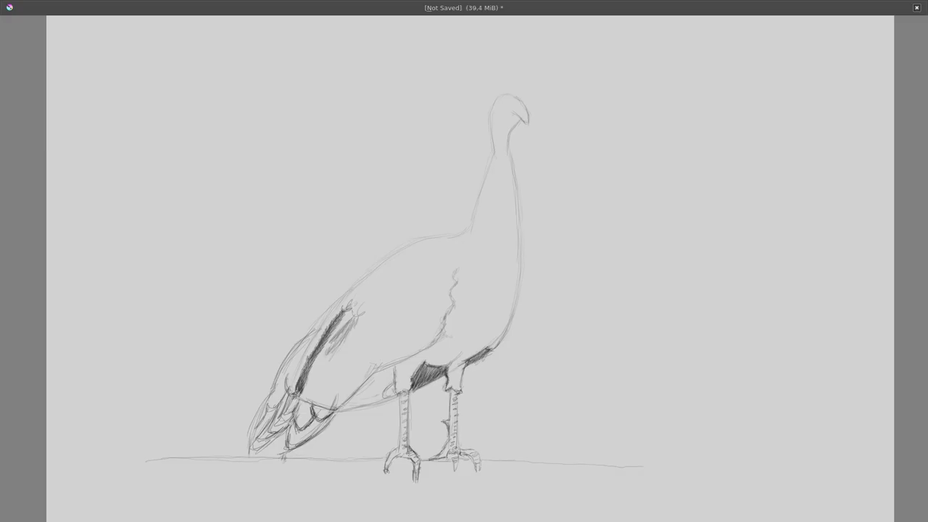
pyautogui.moveTo(389, 369)
pyautogui.mouseDown()
pyautogui.moveTo(350, 402)
pyautogui.moveTo(364, 381)
pyautogui.moveTo(310, 406)
pyautogui.mouseUp()
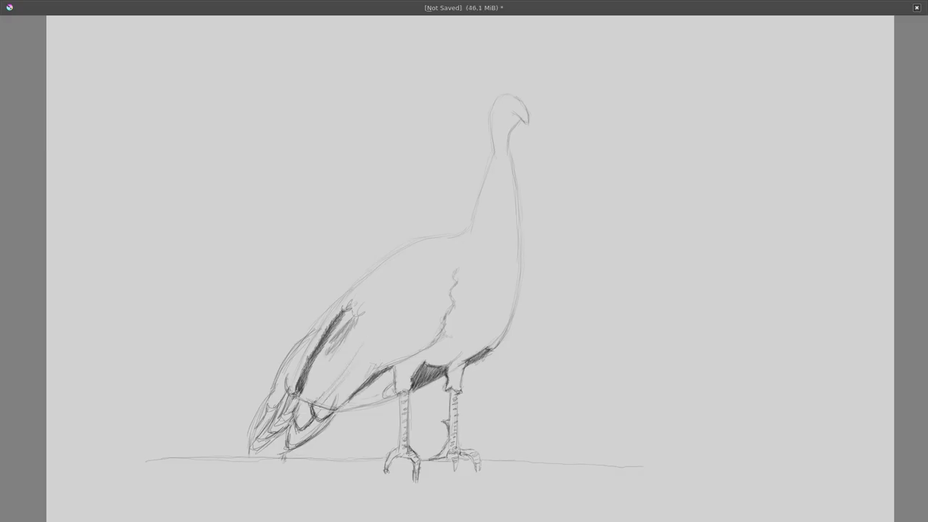
# - Hatch light shading over the rear body and tail, then draw the head crest and fill the eye
pyautogui.moveTo(358, 367); pyautogui.dragTo(330, 409)
pyautogui.moveTo(341, 352); pyautogui.dragTo(300, 405)
pyautogui.moveTo(348, 345); pyautogui.dragTo(315, 384)
pyautogui.moveTo(509, 71)
pyautogui.mouseDown()
pyautogui.moveTo(507, 93)
pyautogui.moveTo(511, 70)
pyautogui.mouseUp()
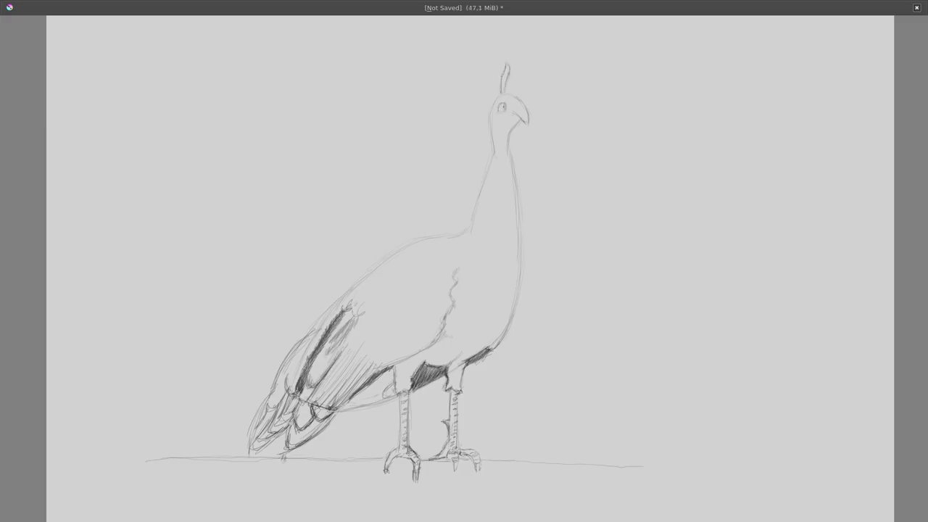
pyautogui.moveTo(500, 105)
pyautogui.mouseDown()
pyautogui.moveTo(523, 100)
pyautogui.moveTo(529, 125)
pyautogui.moveTo(507, 115)
pyautogui.moveTo(512, 107)
pyautogui.moveTo(521, 106)
pyautogui.moveTo(512, 130)
pyautogui.moveTo(493, 145)
pyautogui.moveTo(491, 132)
pyautogui.mouseUp()
# - Darken both neck contours below the head and add short dark marks along its left side
pyautogui.moveTo(492, 118)
pyautogui.mouseDown()
pyautogui.moveTo(481, 186)
pyautogui.moveTo(489, 136)
pyautogui.moveTo(509, 149)
pyautogui.moveTo(510, 174)
pyautogui.mouseUp()
pyautogui.moveTo(505, 136)
pyautogui.mouseDown()
pyautogui.moveTo(508, 174)
pyautogui.moveTo(498, 149)
pyautogui.mouseUp()
pyautogui.moveTo(498, 139)
pyautogui.mouseDown()
pyautogui.moveTo(493, 191)
pyautogui.moveTo(518, 226)
pyautogui.moveTo(495, 181)
pyautogui.moveTo(490, 204)
pyautogui.moveTo(491, 193)
pyautogui.mouseUp()
pyautogui.moveTo(491, 158); pyautogui.dragTo(485, 172)
pyautogui.moveTo(485, 173); pyautogui.dragTo(476, 202)
pyautogui.moveTo(487, 186); pyautogui.dragTo(509, 181)
# - Start scale-like feather marks on the upper breast and down the neck
pyautogui.moveTo(503, 187); pyautogui.dragTo(510, 190)
pyautogui.moveTo(493, 210); pyautogui.dragTo(508, 211)
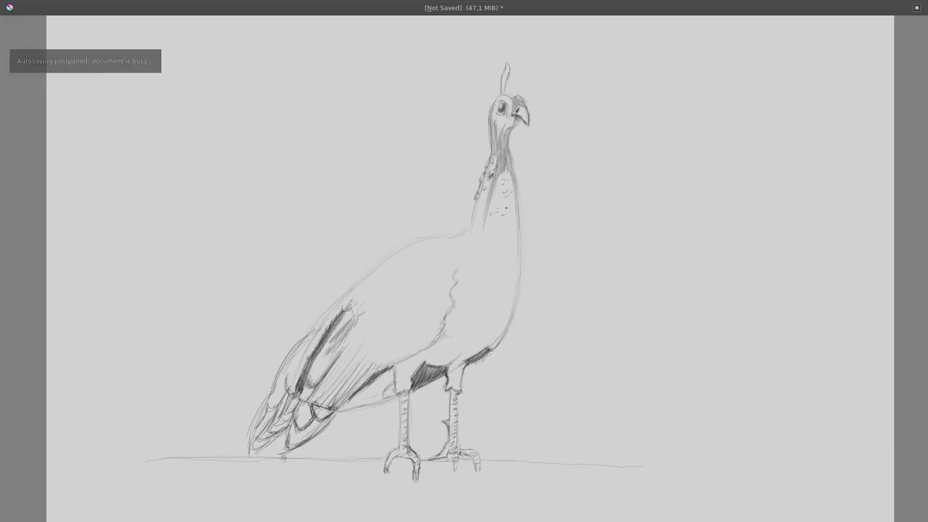
pyautogui.moveTo(488, 174); pyautogui.dragTo(493, 181)
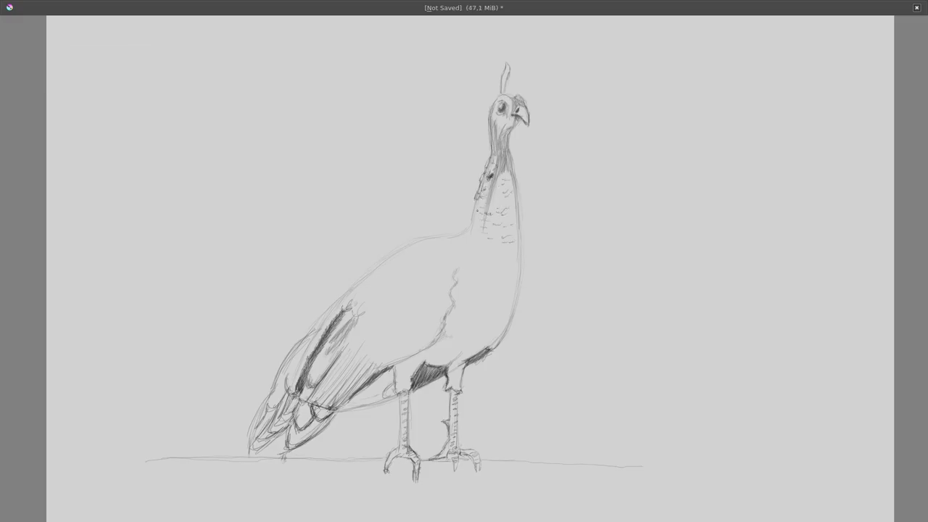
pyautogui.moveTo(496, 229); pyautogui.dragTo(512, 231)
pyautogui.moveTo(497, 238); pyautogui.dragTo(513, 241)
# - Cover the middle and lower chest with more scale marks
pyautogui.moveTo(457, 312); pyautogui.dragTo(470, 321)
pyautogui.moveTo(467, 326); pyautogui.dragTo(483, 329)
pyautogui.moveTo(458, 288); pyautogui.dragTo(457, 310)
pyautogui.moveTo(455, 263); pyautogui.dragTo(460, 277)
pyautogui.moveTo(517, 273); pyautogui.dragTo(518, 295)
pyautogui.moveTo(491, 334); pyautogui.dragTo(501, 331)
pyautogui.moveTo(468, 324); pyautogui.dragTo(491, 320)
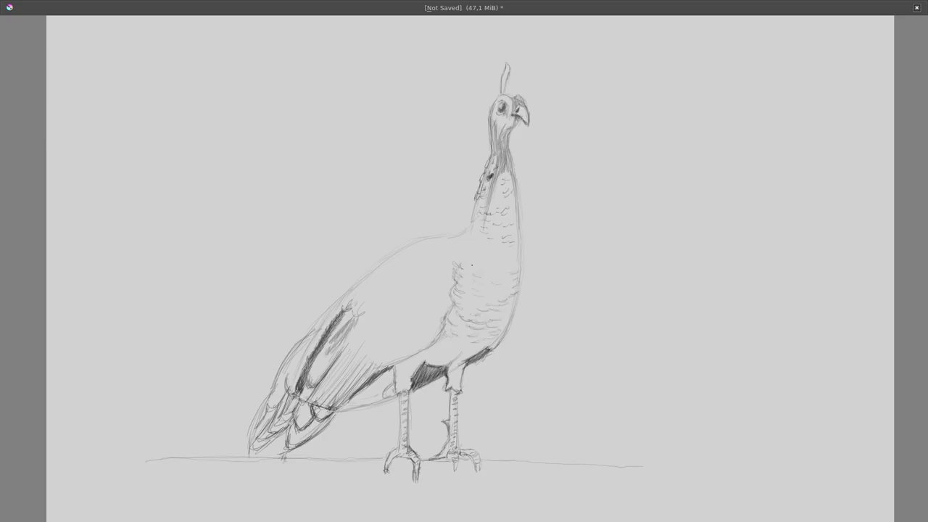
# - Hatch short feather strokes across the chest and neck
pyautogui.moveTo(466, 271); pyautogui.dragTo(505, 285)
pyautogui.moveTo(485, 248); pyautogui.dragTo(493, 251)
pyautogui.moveTo(481, 240)
pyautogui.mouseDown()
pyautogui.moveTo(490, 250)
pyautogui.moveTo(480, 241)
pyautogui.mouseUp()
pyautogui.moveTo(450, 255)
pyautogui.mouseDown()
pyautogui.moveTo(457, 265)
pyautogui.moveTo(437, 270)
pyautogui.moveTo(449, 283)
pyautogui.mouseUp()
# - Shade and deepen the chest's left edge and the belly left of the legs
pyautogui.moveTo(434, 318); pyautogui.dragTo(441, 334)
pyautogui.moveTo(442, 299); pyautogui.dragTo(451, 315)
pyautogui.moveTo(446, 261)
pyautogui.mouseDown()
pyautogui.moveTo(454, 301)
pyautogui.moveTo(446, 283)
pyautogui.moveTo(405, 352)
pyautogui.mouseUp()
pyautogui.moveTo(446, 291); pyautogui.dragTo(419, 335)
pyautogui.moveTo(454, 271); pyautogui.dragTo(440, 301)
pyautogui.moveTo(374, 370)
pyautogui.mouseDown()
pyautogui.moveTo(359, 406)
pyautogui.moveTo(335, 415)
pyautogui.mouseUp()
# - Shade the tail feathers toward the back and hatch dark shading on the wing
pyautogui.moveTo(295, 402); pyautogui.dragTo(255, 447)
pyautogui.moveTo(290, 374); pyautogui.dragTo(268, 419)
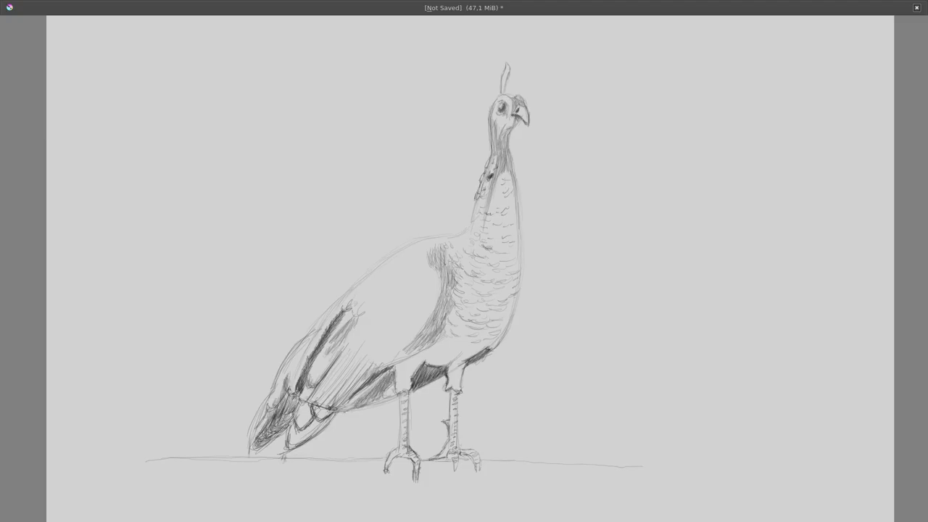
pyautogui.moveTo(319, 339); pyautogui.dragTo(292, 396)
pyautogui.moveTo(344, 315); pyautogui.dragTo(304, 380)
pyautogui.moveTo(379, 287)
pyautogui.mouseDown()
pyautogui.moveTo(369, 304)
pyautogui.moveTo(383, 320)
pyautogui.mouseUp()
pyautogui.moveTo(381, 299); pyautogui.dragTo(374, 315)
pyautogui.moveTo(377, 310)
pyautogui.mouseDown()
pyautogui.moveTo(368, 326)
pyautogui.moveTo(390, 365)
pyautogui.mouseUp()
# - Hatch the lower body and wing, dot dark chest spots, and shade the leg tops
pyautogui.moveTo(432, 344); pyautogui.dragTo(390, 367)
pyautogui.moveTo(445, 324)
pyautogui.mouseDown()
pyautogui.moveTo(439, 338)
pyautogui.moveTo(435, 328)
pyautogui.mouseUp()
pyautogui.moveTo(451, 292)
pyautogui.mouseDown()
pyautogui.moveTo(443, 316)
pyautogui.moveTo(459, 307)
pyautogui.mouseUp()
pyautogui.moveTo(452, 296)
pyautogui.mouseDown()
pyautogui.moveTo(459, 308)
pyautogui.moveTo(504, 311)
pyautogui.moveTo(448, 389)
pyautogui.mouseUp()
pyautogui.moveTo(418, 358)
pyautogui.mouseDown()
pyautogui.moveTo(408, 384)
pyautogui.moveTo(415, 367)
pyautogui.moveTo(449, 385)
pyautogui.mouseUp()
# - Darken the left leg, the upper right leg, and both feet with their toes
pyautogui.moveTo(402, 403); pyautogui.dragTo(401, 448)
pyautogui.moveTo(399, 448)
pyautogui.mouseDown()
pyautogui.moveTo(388, 465)
pyautogui.moveTo(410, 457)
pyautogui.mouseUp()
pyautogui.moveTo(405, 454)
pyautogui.mouseDown()
pyautogui.moveTo(415, 478)
pyautogui.moveTo(473, 458)
pyautogui.mouseUp()
pyautogui.moveTo(471, 457)
pyautogui.mouseDown()
pyautogui.moveTo(478, 469)
pyautogui.moveTo(471, 462)
pyautogui.mouseUp()
pyautogui.moveTo(432, 457)
pyautogui.mouseDown()
pyautogui.moveTo(451, 462)
pyautogui.moveTo(410, 466)
pyautogui.mouseUp()
pyautogui.moveTo(442, 459); pyautogui.dragTo(474, 464)
pyautogui.moveTo(472, 458); pyautogui.dragTo(476, 470)
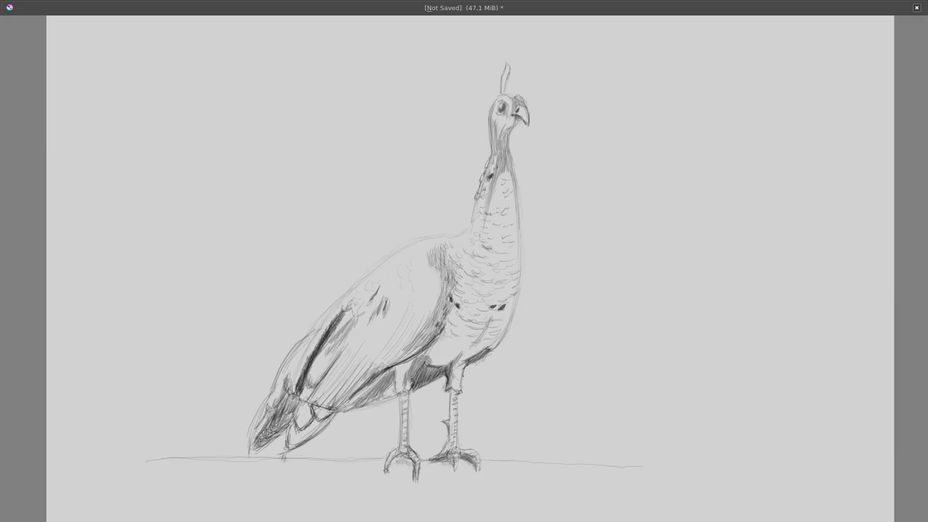
pyautogui.moveTo(462, 384)
pyautogui.mouseDown()
pyautogui.moveTo(451, 394)
pyautogui.moveTo(403, 396)
pyautogui.mouseUp()
# - Darken the lower tail feathers and add strokes at the tail tip and upper wing back
pyautogui.moveTo(345, 403)
pyautogui.mouseDown()
pyautogui.moveTo(293, 448)
pyautogui.moveTo(263, 455)
pyautogui.mouseUp()
pyautogui.moveTo(291, 425)
pyautogui.mouseDown()
pyautogui.moveTo(277, 448)
pyautogui.moveTo(254, 454)
pyautogui.moveTo(299, 416)
pyautogui.moveTo(259, 454)
pyautogui.mouseUp()
pyautogui.moveTo(302, 341); pyautogui.dragTo(275, 392)
pyautogui.moveTo(331, 300); pyautogui.dragTo(304, 339)
pyautogui.moveTo(370, 274); pyautogui.dragTo(335, 303)
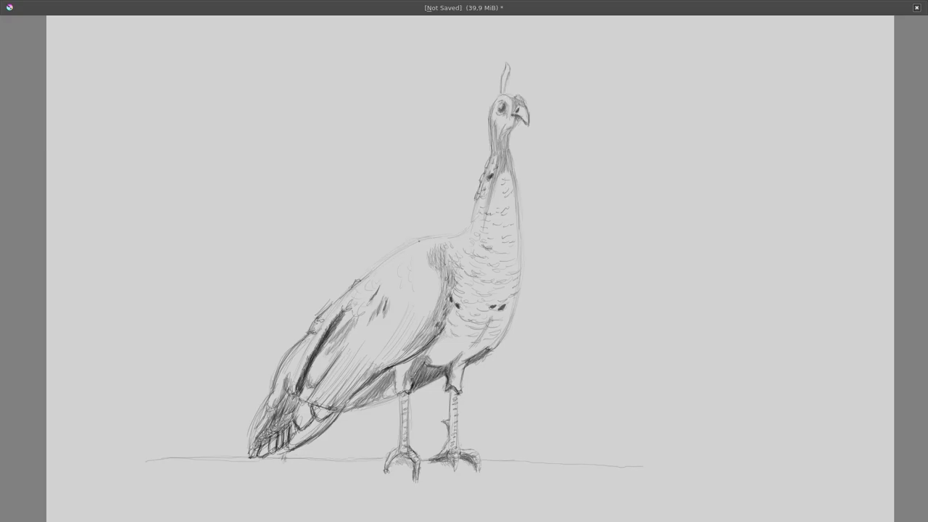
# - Darken the back line from neck to body, touch up the neck and breast edge, and refine eye and crest
pyautogui.moveTo(470, 222); pyautogui.dragTo(379, 263)
pyautogui.moveTo(474, 204); pyautogui.dragTo(457, 232)
pyautogui.moveTo(520, 290); pyautogui.dragTo(516, 304)
pyautogui.moveTo(514, 126)
pyautogui.mouseDown()
pyautogui.moveTo(501, 134)
pyautogui.moveTo(506, 177)
pyautogui.mouseUp()
pyautogui.moveTo(502, 171); pyautogui.dragTo(496, 185)
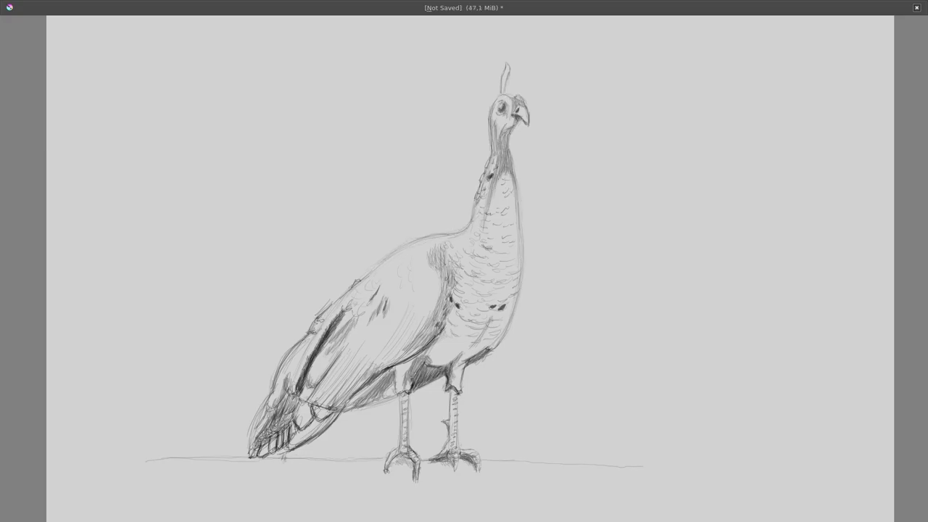
pyautogui.moveTo(502, 119)
pyautogui.mouseDown()
pyautogui.moveTo(496, 111)
pyautogui.moveTo(512, 97)
pyautogui.moveTo(524, 106)
pyautogui.moveTo(488, 160)
pyautogui.mouseUp()
pyautogui.moveTo(508, 76); pyautogui.dragTo(506, 64)
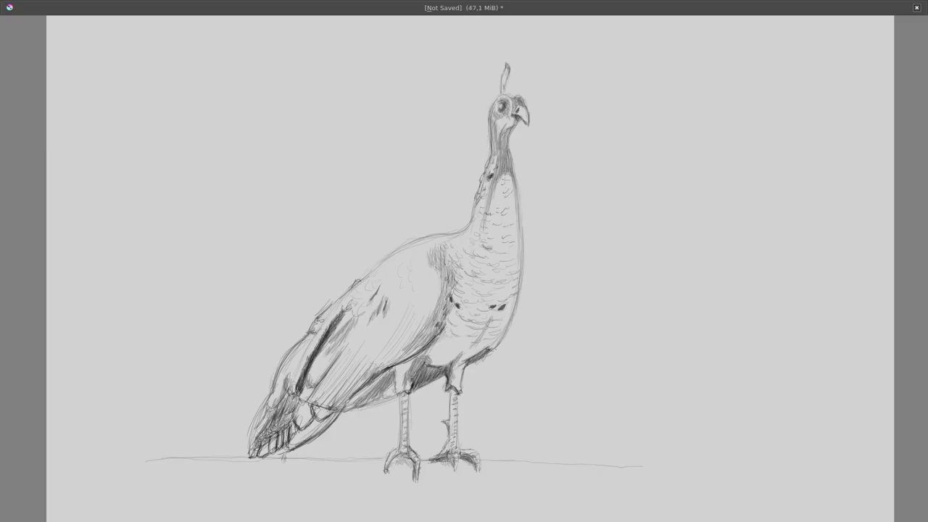
# - Darken the edge between the wing and the breast
pyautogui.moveTo(445, 308); pyautogui.dragTo(439, 337)
pyautogui.moveTo(447, 290); pyautogui.dragTo(442, 312)
pyautogui.moveTo(445, 306); pyautogui.dragTo(428, 347)
# - Extend the wing-breast edge, dot breast spots, and shade the lower breast and belly under the wing
pyautogui.moveTo(449, 274)
pyautogui.mouseDown()
pyautogui.moveTo(442, 293)
pyautogui.moveTo(444, 278)
pyautogui.mouseUp()
pyautogui.moveTo(451, 254); pyautogui.dragTo(448, 262)
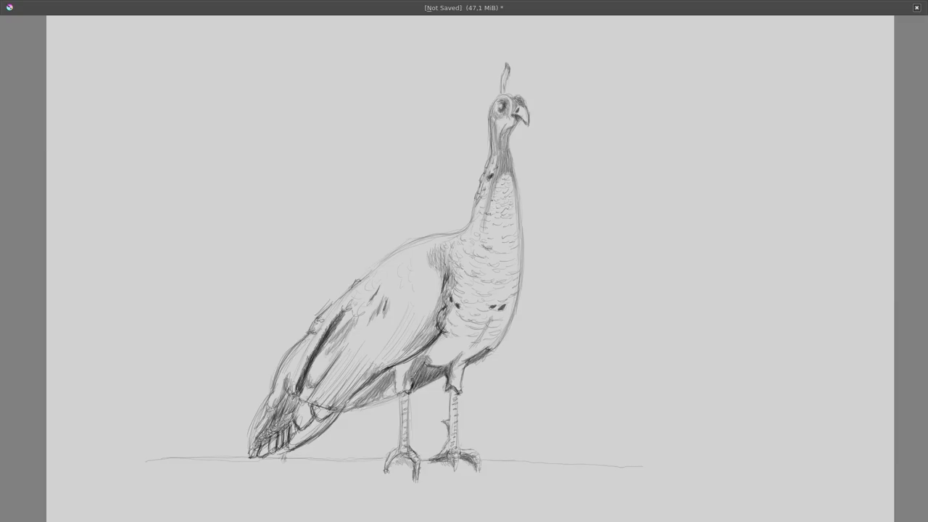
pyautogui.moveTo(429, 352)
pyautogui.mouseDown()
pyautogui.moveTo(426, 361)
pyautogui.moveTo(455, 346)
pyautogui.moveTo(454, 359)
pyautogui.moveTo(480, 353)
pyautogui.mouseUp()
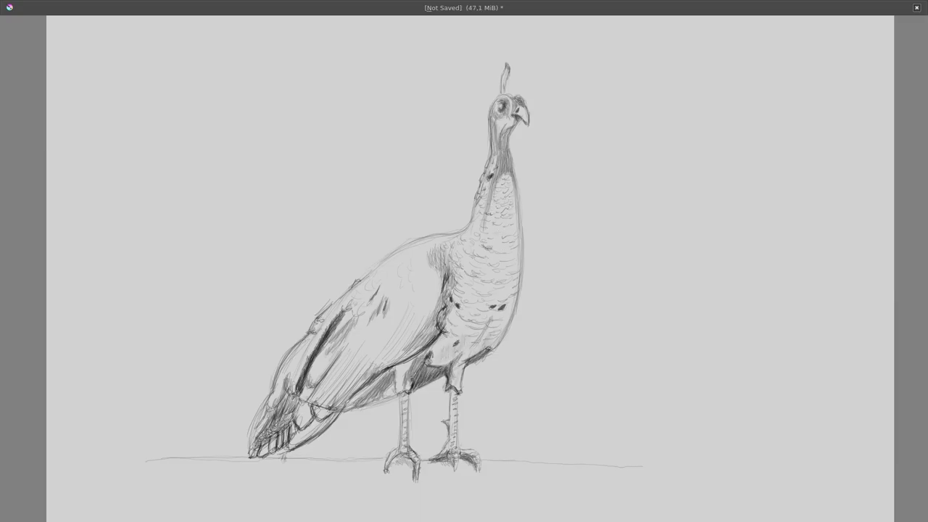
pyautogui.moveTo(509, 316); pyautogui.dragTo(486, 345)
pyautogui.moveTo(508, 310); pyautogui.dragTo(494, 343)
pyautogui.moveTo(515, 291); pyautogui.dragTo(503, 319)
pyautogui.moveTo(498, 338)
pyautogui.mouseDown()
pyautogui.moveTo(468, 363)
pyautogui.moveTo(383, 396)
pyautogui.mouseUp()
pyautogui.moveTo(384, 384)
pyautogui.mouseDown()
pyautogui.moveTo(376, 399)
pyautogui.moveTo(403, 390)
pyautogui.mouseUp()
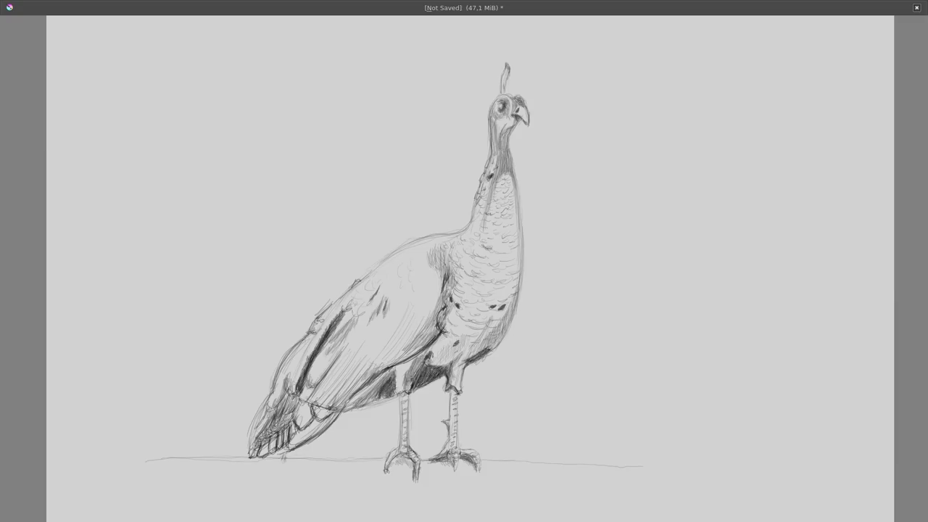
pyautogui.moveTo(430, 359); pyautogui.dragTo(406, 381)
# - Darken both feet, the claws, and the leg outlines
pyautogui.moveTo(470, 454); pyautogui.dragTo(473, 461)
pyautogui.moveTo(450, 454)
pyautogui.mouseDown()
pyautogui.moveTo(457, 471)
pyautogui.moveTo(415, 466)
pyautogui.mouseUp()
pyautogui.moveTo(396, 459); pyautogui.dragTo(387, 473)
pyautogui.moveTo(401, 400)
pyautogui.mouseDown()
pyautogui.moveTo(399, 447)
pyautogui.moveTo(407, 444)
pyautogui.mouseUp()
pyautogui.moveTo(460, 397)
pyautogui.mouseDown()
pyautogui.moveTo(457, 450)
pyautogui.moveTo(479, 458)
pyautogui.mouseUp()
# - Hatch grass strokes along the ground line on both sides of the feet
pyautogui.moveTo(566, 472); pyautogui.dragTo(639, 483)
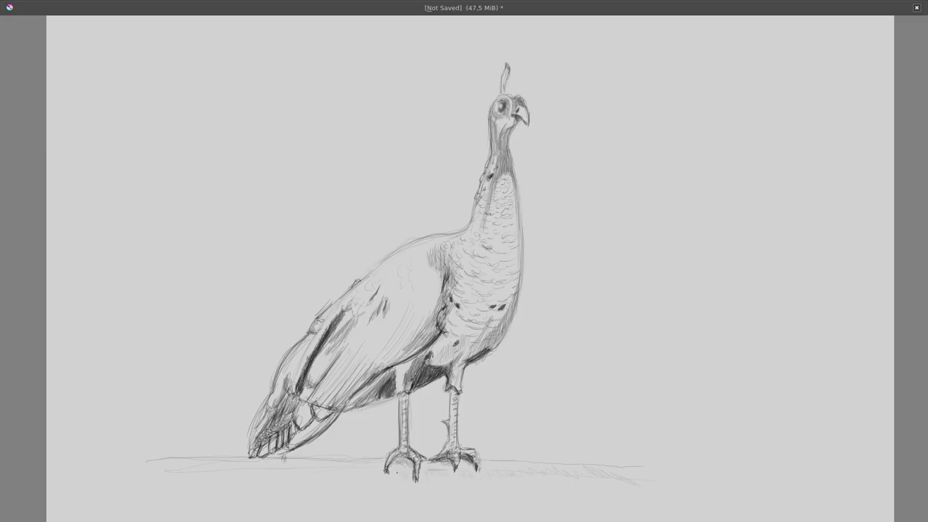
pyautogui.moveTo(228, 468); pyautogui.dragTo(165, 471)
pyautogui.moveTo(304, 470); pyautogui.dragTo(380, 473)
# - Mirror-check the drawing with M and add a grass stroke right of the feet
pyautogui.press('m')
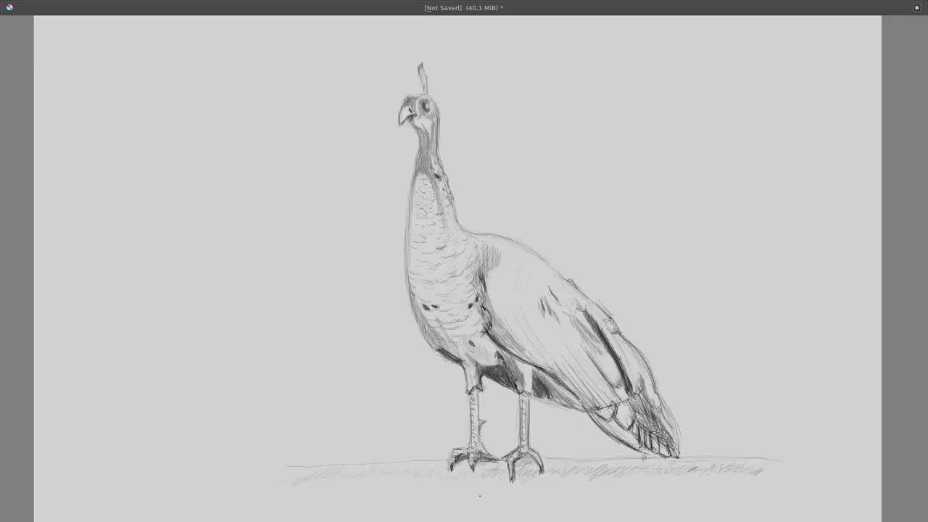
pyautogui.press('m')
pyautogui.moveTo(511, 484); pyautogui.dragTo(534, 481)
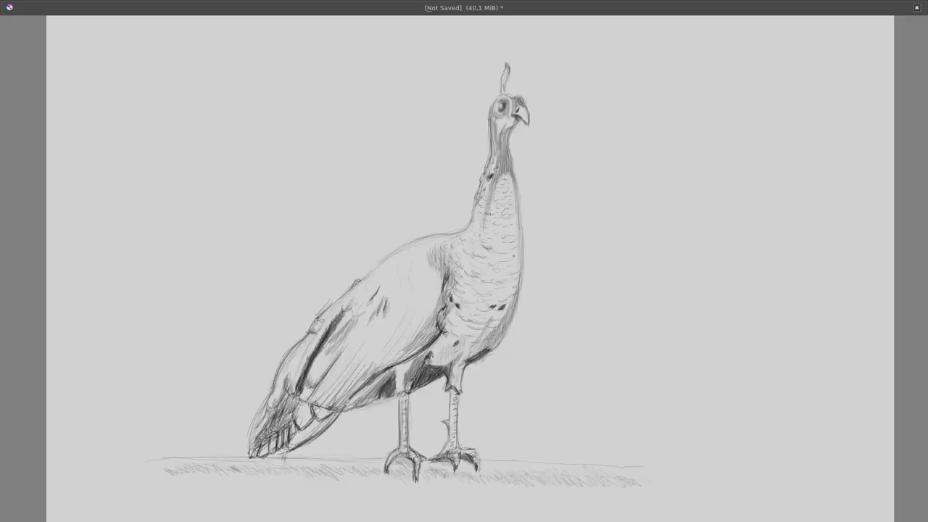
# - Add feather spots on the breast and hatch short strokes along the neck and upper breast
pyautogui.moveTo(508, 243)
pyautogui.mouseDown()
pyautogui.moveTo(514, 234)
pyautogui.moveTo(482, 223)
pyautogui.moveTo(499, 175)
pyautogui.mouseUp()
pyautogui.moveTo(491, 227)
pyautogui.mouseDown()
pyautogui.moveTo(505, 168)
pyautogui.moveTo(490, 225)
pyautogui.mouseUp()
pyautogui.moveTo(489, 233)
pyautogui.mouseDown()
pyautogui.moveTo(472, 289)
pyautogui.moveTo(464, 251)
pyautogui.mouseUp()
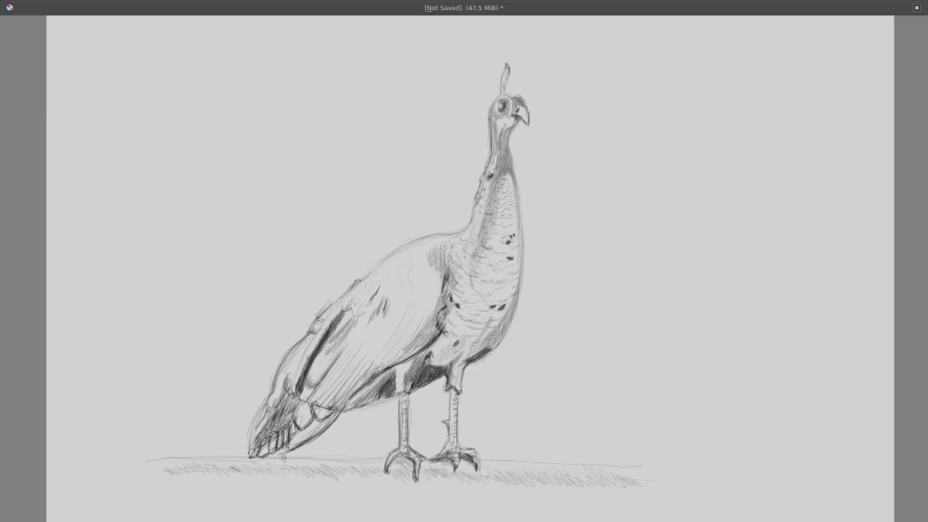
pyautogui.moveTo(482, 209); pyautogui.dragTo(478, 222)
# - Add small dark neck marks, darken under the eye, and sign JAB in a loose circle near the feet
pyautogui.moveTo(496, 164); pyautogui.dragTo(487, 187)
pyautogui.moveTo(502, 145); pyautogui.dragTo(500, 157)
pyautogui.moveTo(496, 118); pyautogui.dragTo(506, 119)
pyautogui.moveTo(514, 440)
pyautogui.mouseDown()
pyautogui.moveTo(510, 454)
pyautogui.moveTo(526, 439)
pyautogui.mouseUp()
pyautogui.moveTo(528, 439)
pyautogui.mouseDown()
pyautogui.moveTo(530, 453)
pyautogui.moveTo(519, 458)
pyautogui.mouseUp()
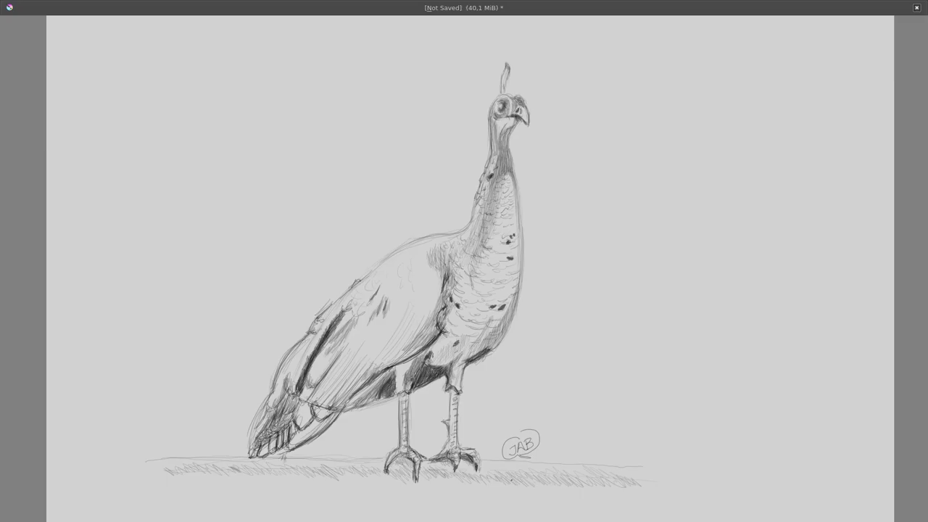